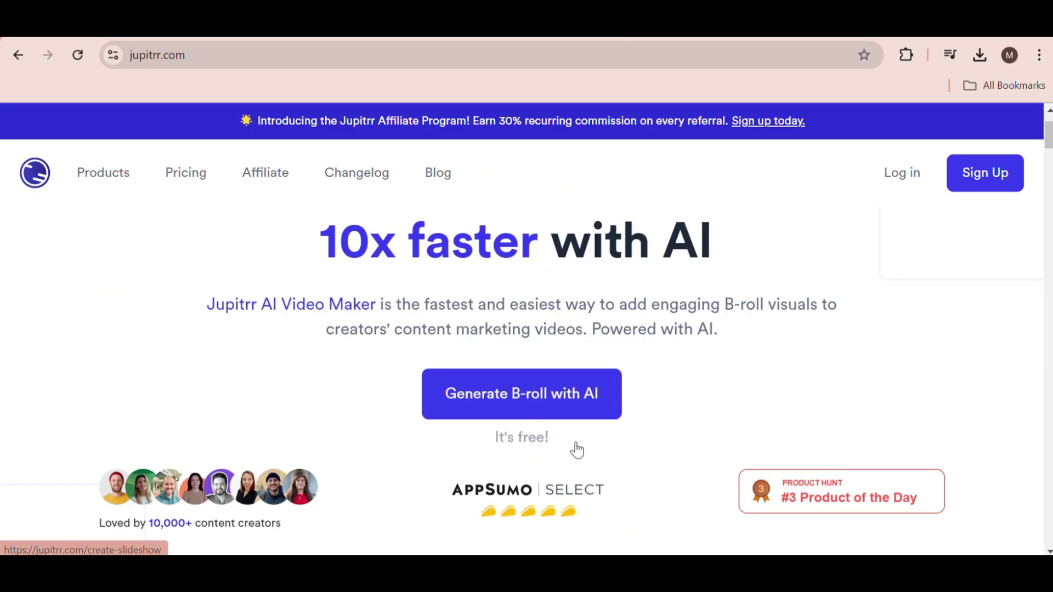
# Zoom the browser out on the Jupitrr homepage to show the full headline
pyautogui.hotkey('ctrl', '-')
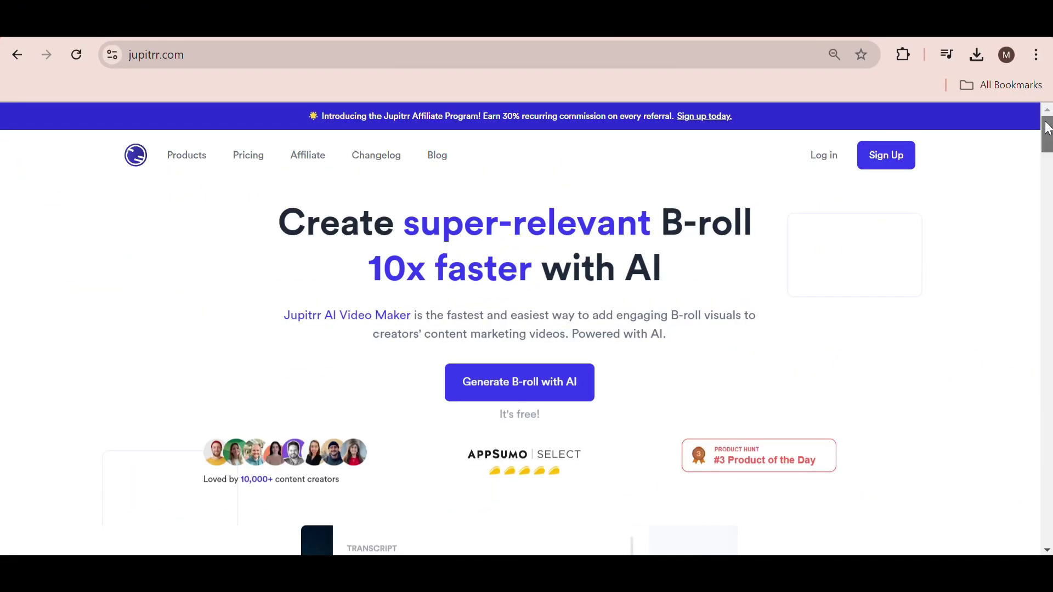
pyautogui.moveTo(1047, 127); pyautogui.dragTo(1047, 247)
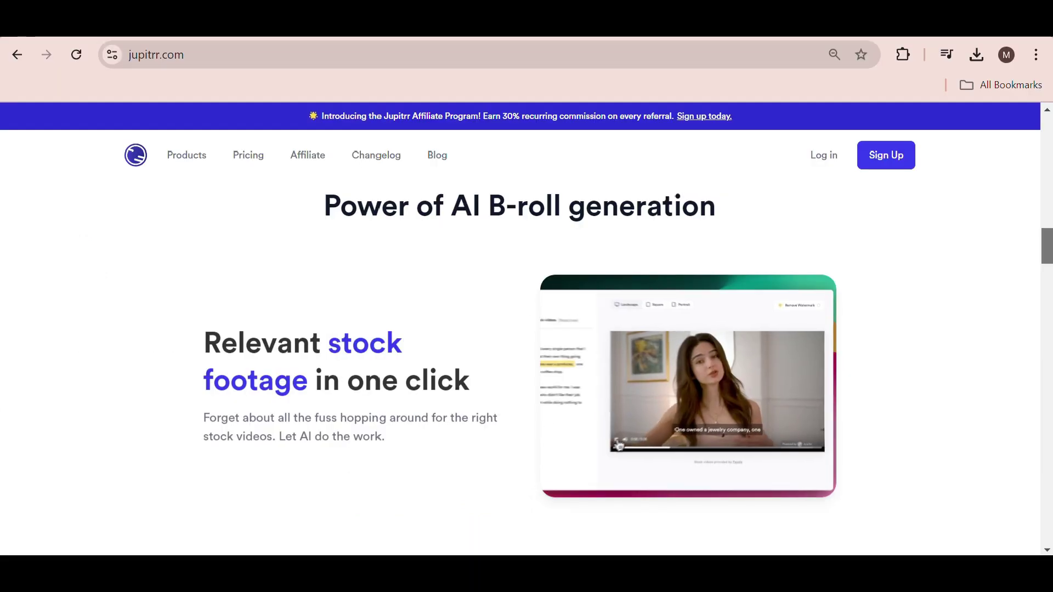
pyautogui.scroll(-3, 325, 498)
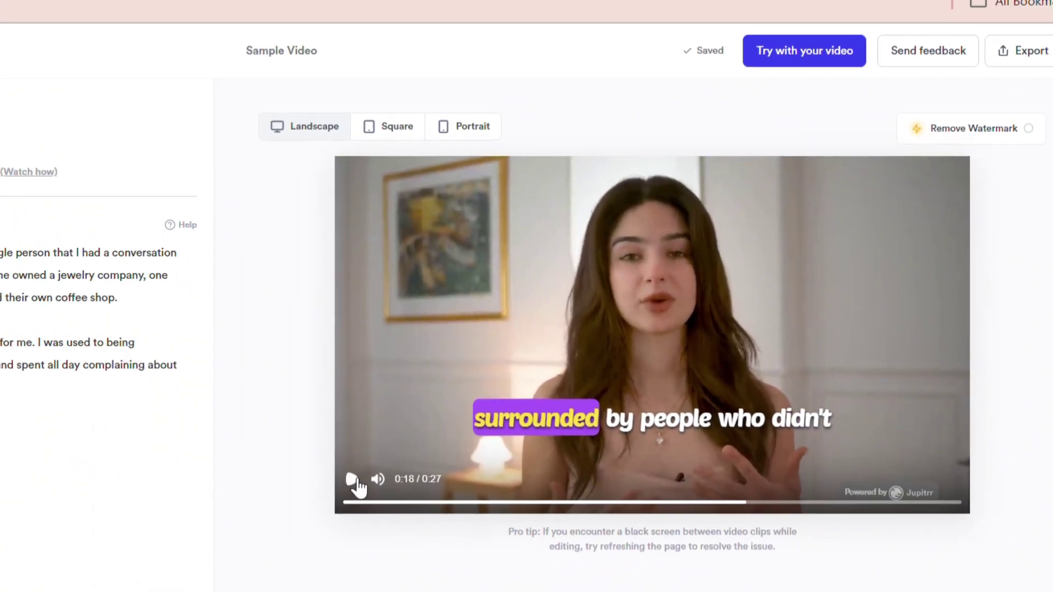
# Pause the preview and generate a stock video clip for 'another had their own coffee shop.'
pyautogui.click(356, 486)
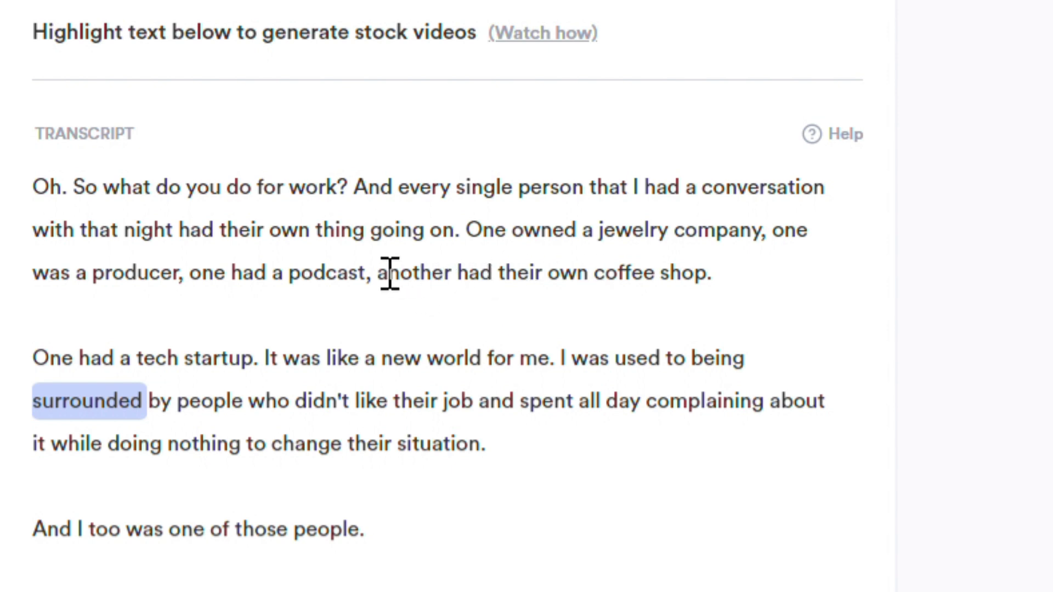
pyautogui.moveTo(709, 272); pyautogui.dragTo(698, 280)
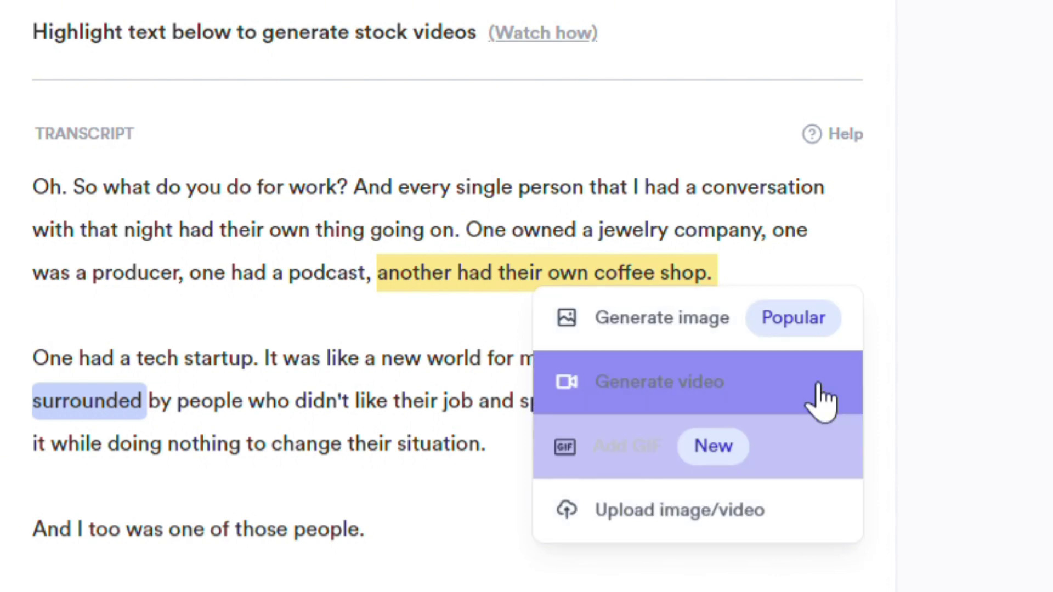
pyautogui.click(757, 400)
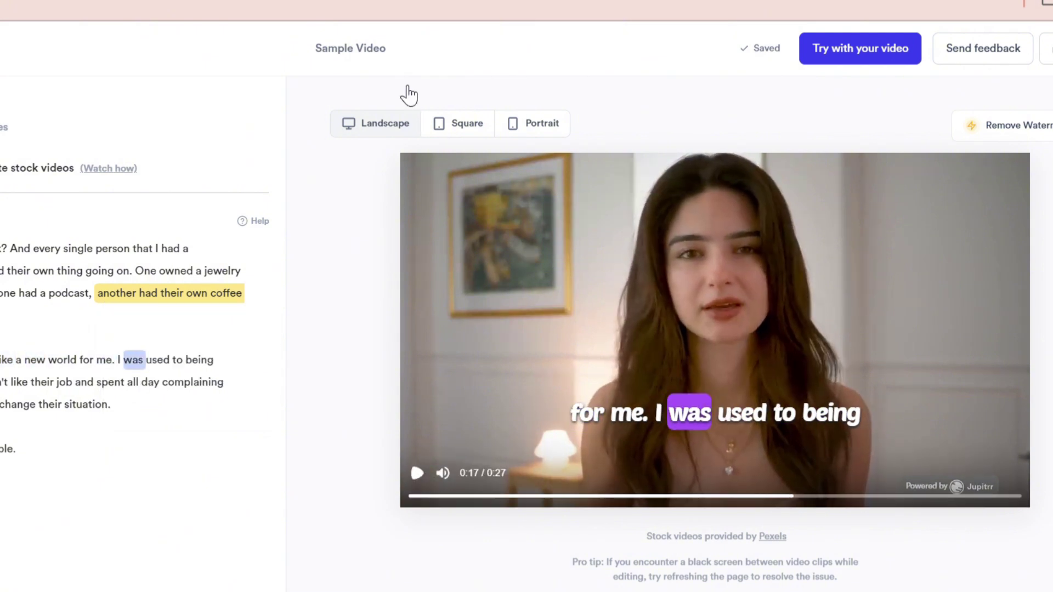
pyautogui.moveTo(771, 495); pyautogui.dragTo(747, 503)
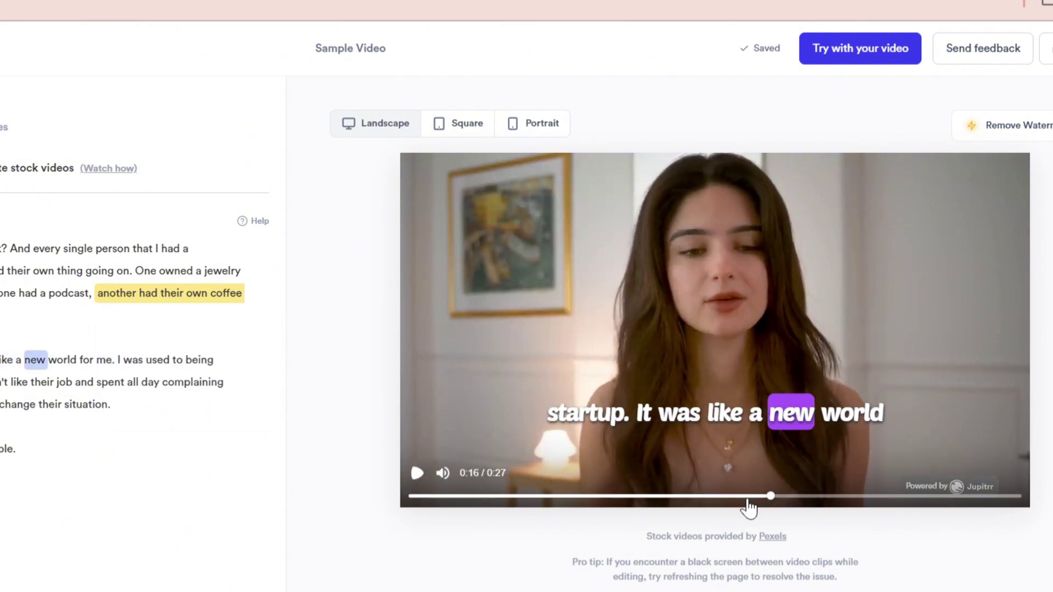
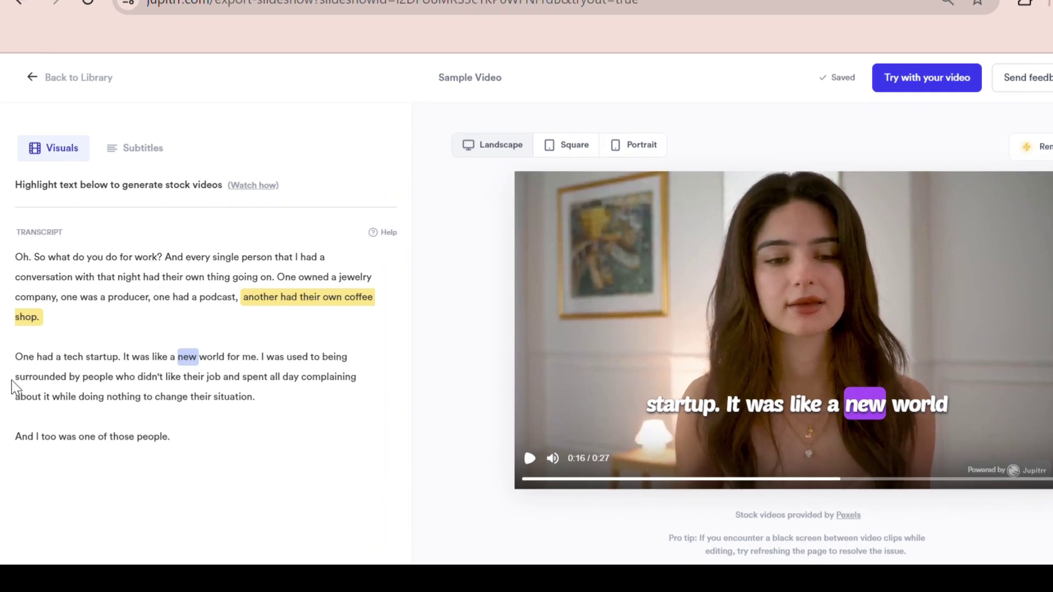
# Highlight 'surrounded by people' in the transcript and generate an AI video clip for it
pyautogui.moveTo(14, 389); pyautogui.dragTo(83, 394)
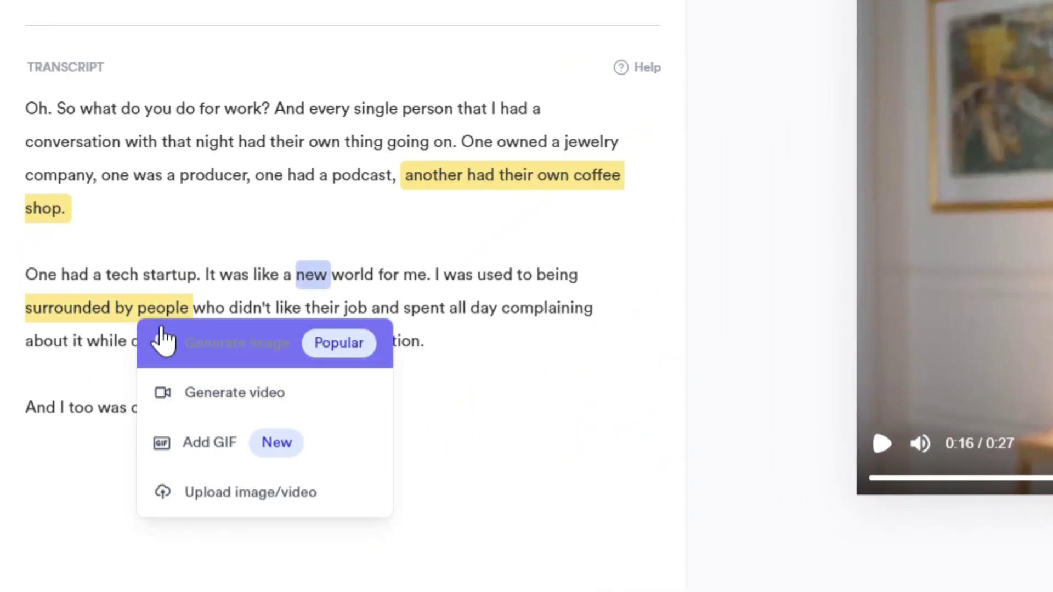
pyautogui.click(315, 409)
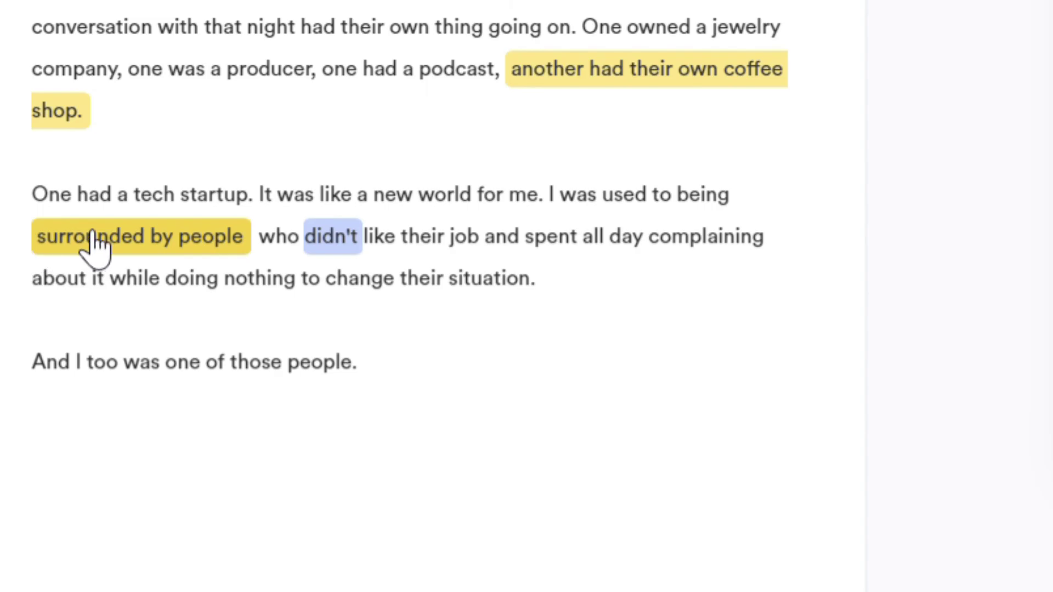
# Swap that phrase's clip for a landscape crowd stock video, then highlight 'a jewelry company'
pyautogui.click(65, 390)
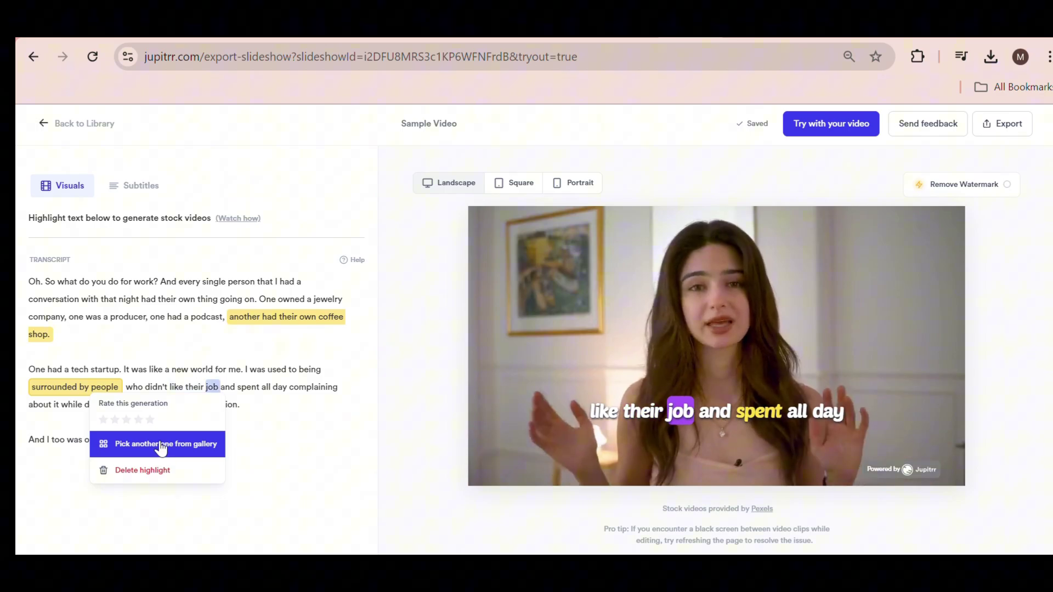
pyautogui.click(149, 454)
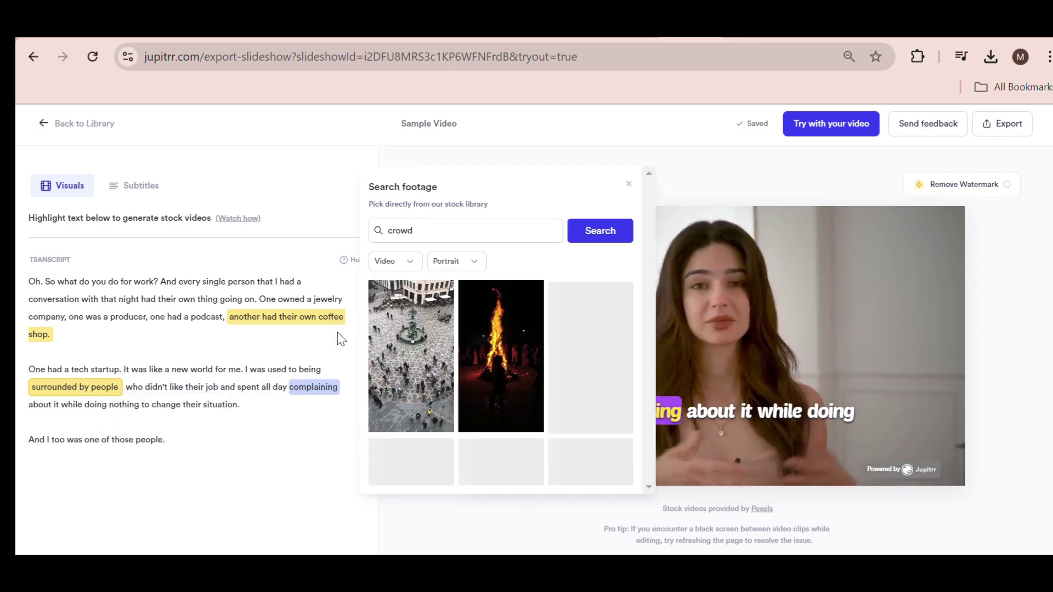
pyautogui.scroll(-5, 527, 354)
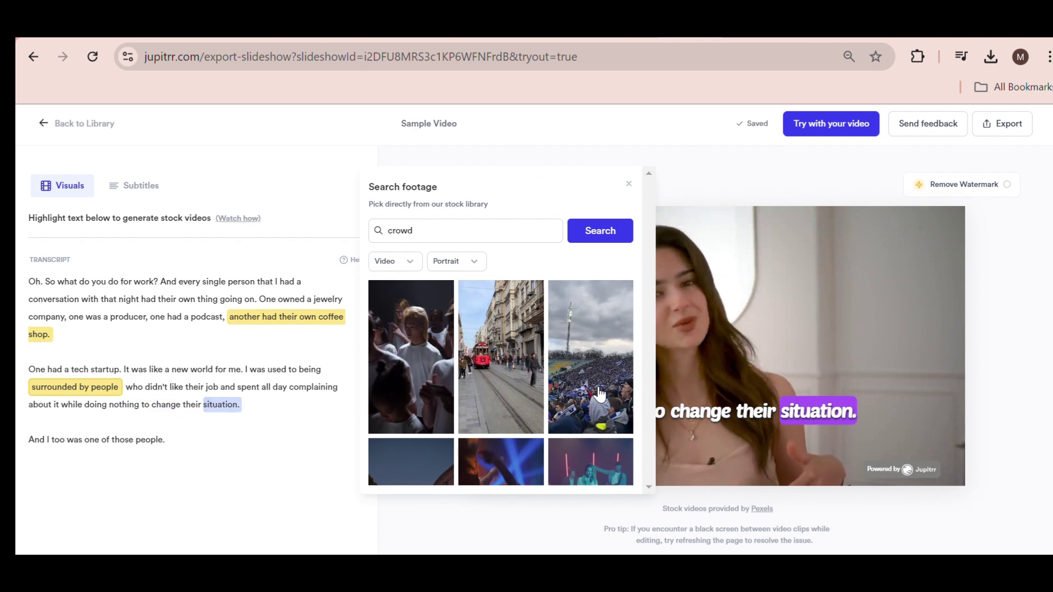
pyautogui.scroll(-2, 520, 395)
pyautogui.scroll(-2, 442, 407)
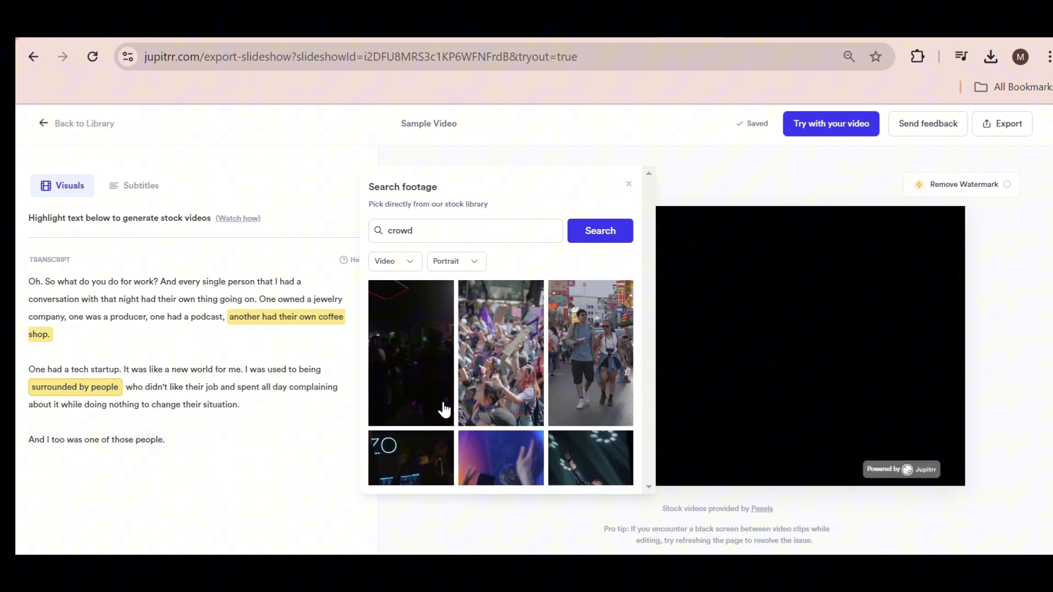
pyautogui.scroll(-2, 529, 308)
pyautogui.click(475, 242)
pyautogui.scroll(-2, 501, 379)
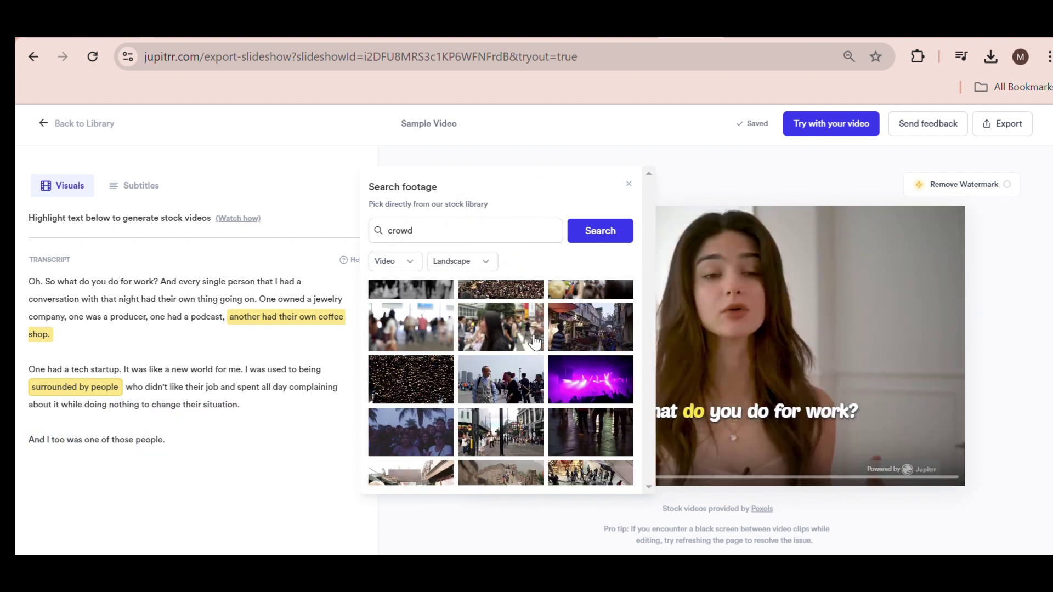
pyautogui.click(488, 337)
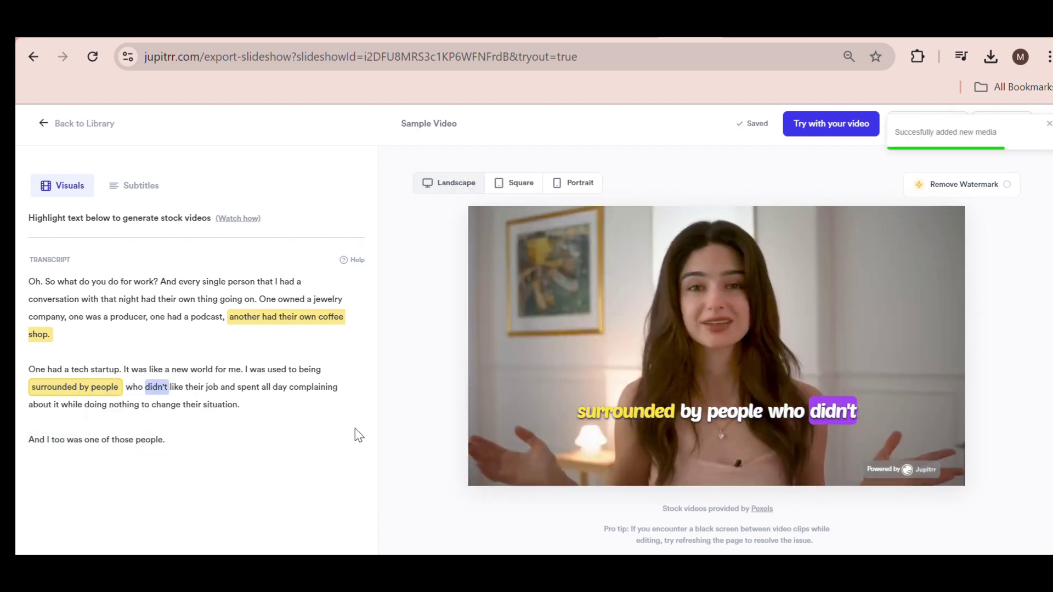
pyautogui.moveTo(346, 300)
pyautogui.mouseDown()
pyautogui.moveTo(68, 318)
pyautogui.moveTo(154, 317)
pyautogui.mouseUp()
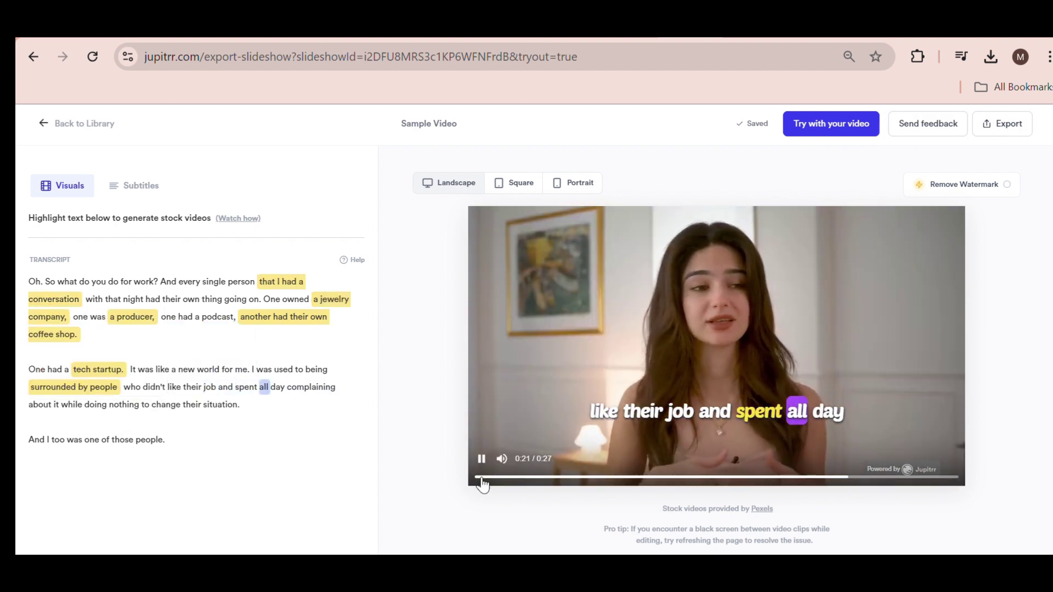
# Close the clip options and set the aspect ratio to Portrait, briefly trying Landscape
pyautogui.click(476, 477)
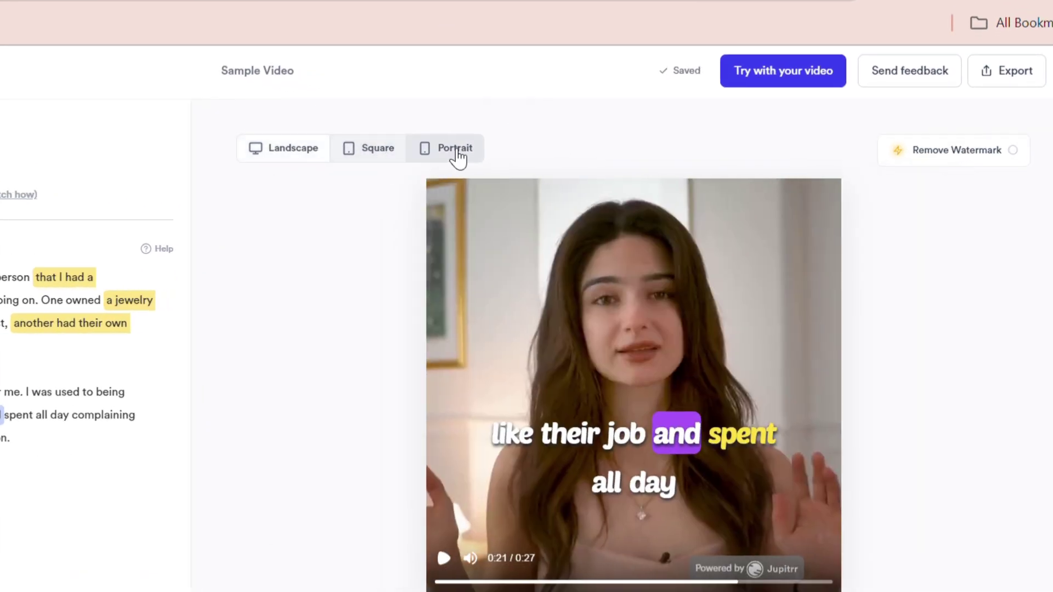
pyautogui.click(454, 153)
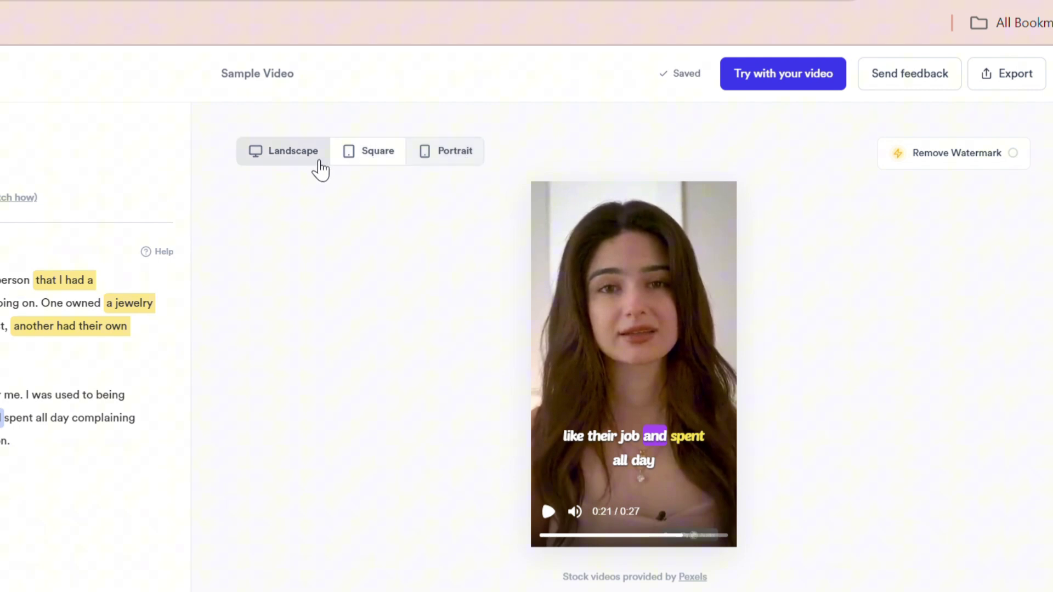
pyautogui.click(319, 162)
pyautogui.click(450, 157)
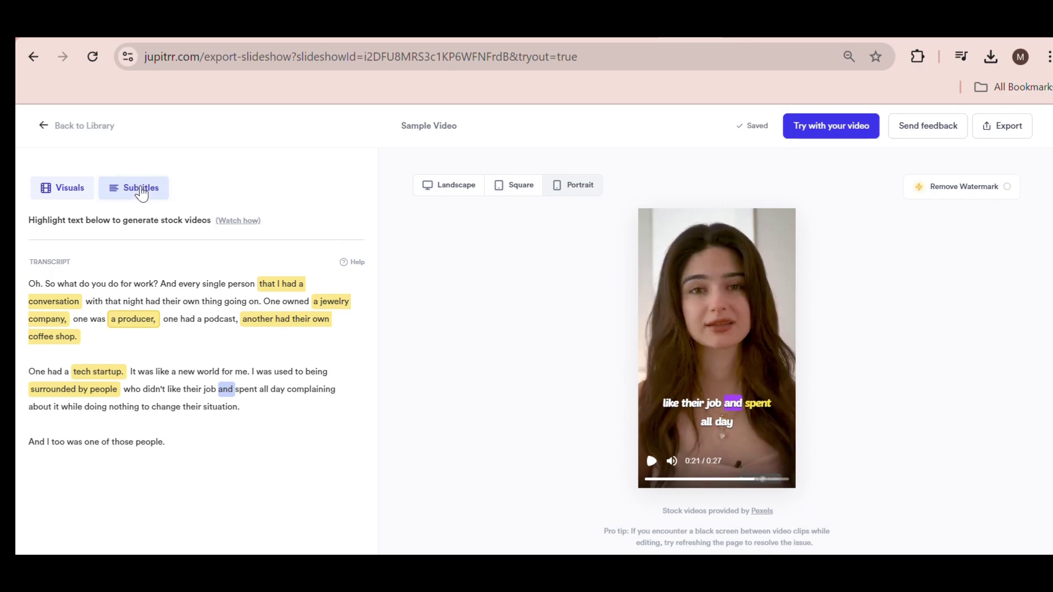
# Set the subtitle font to Lexend and give the caption highlight a pink colour
pyautogui.click(142, 191)
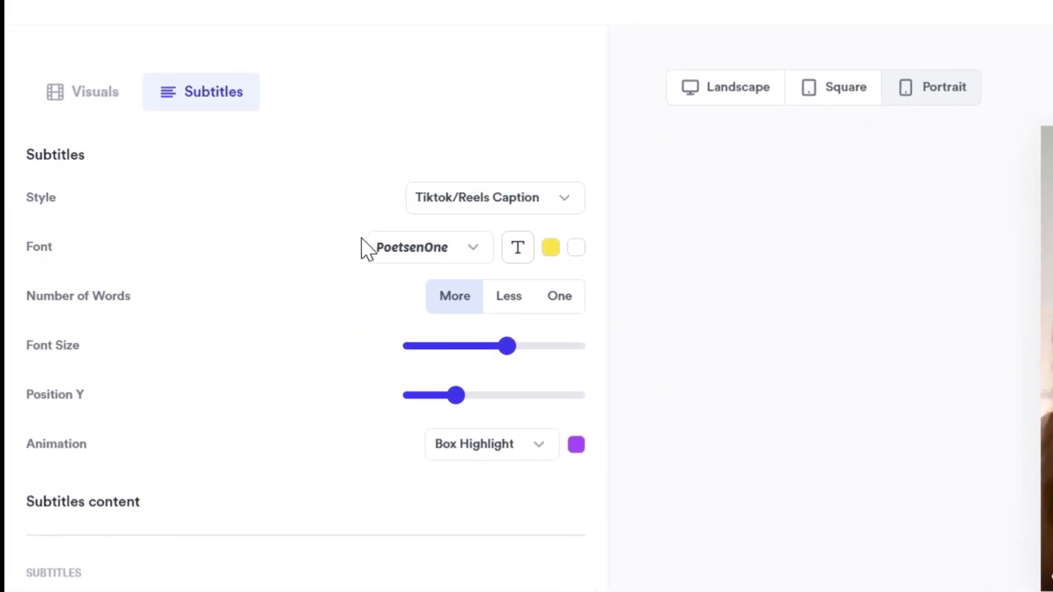
pyautogui.click(558, 246)
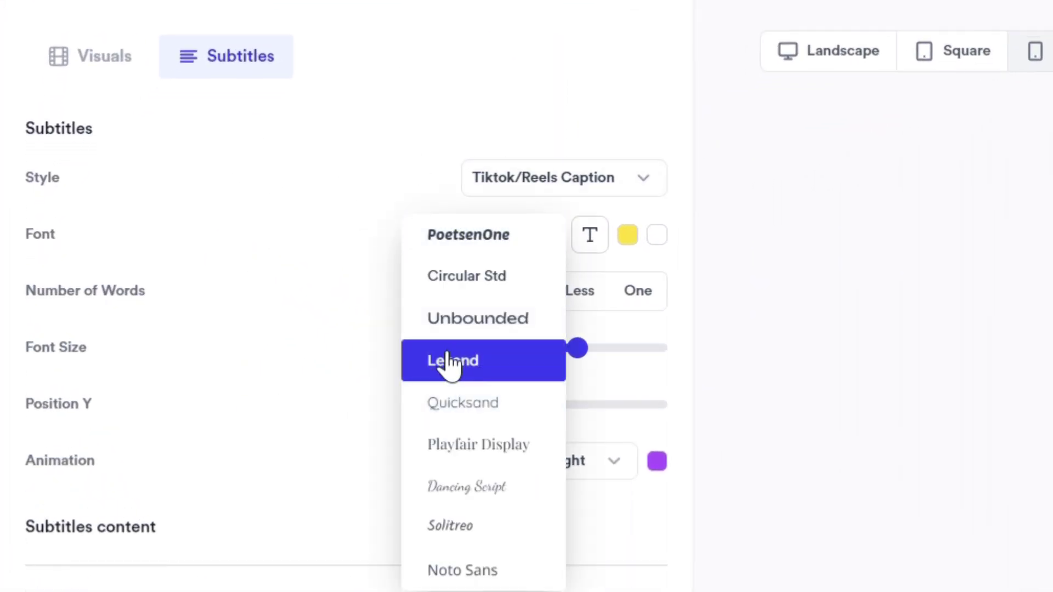
pyautogui.click(492, 366)
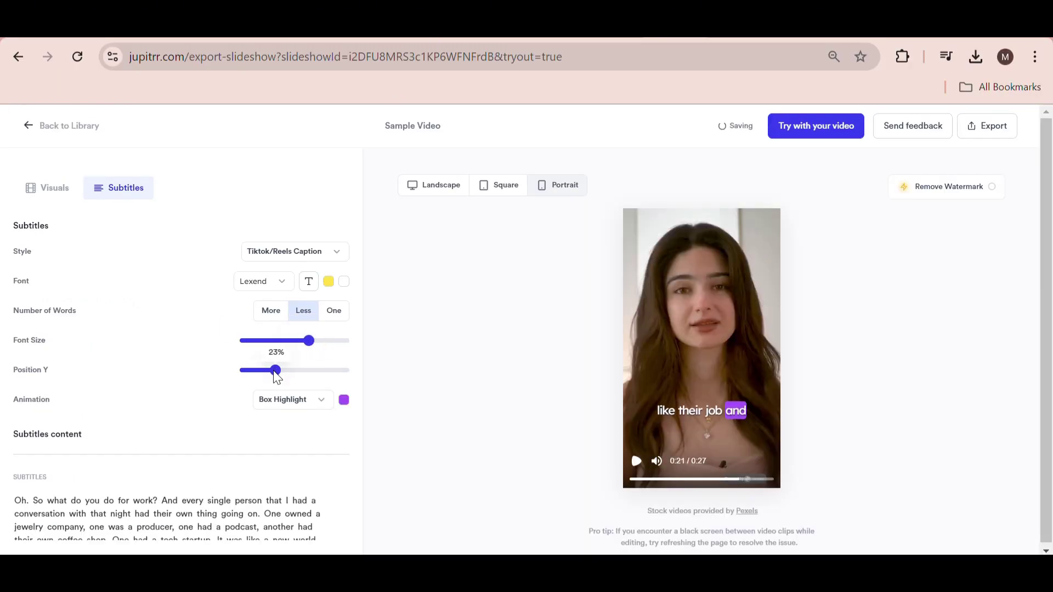
pyautogui.click(344, 401)
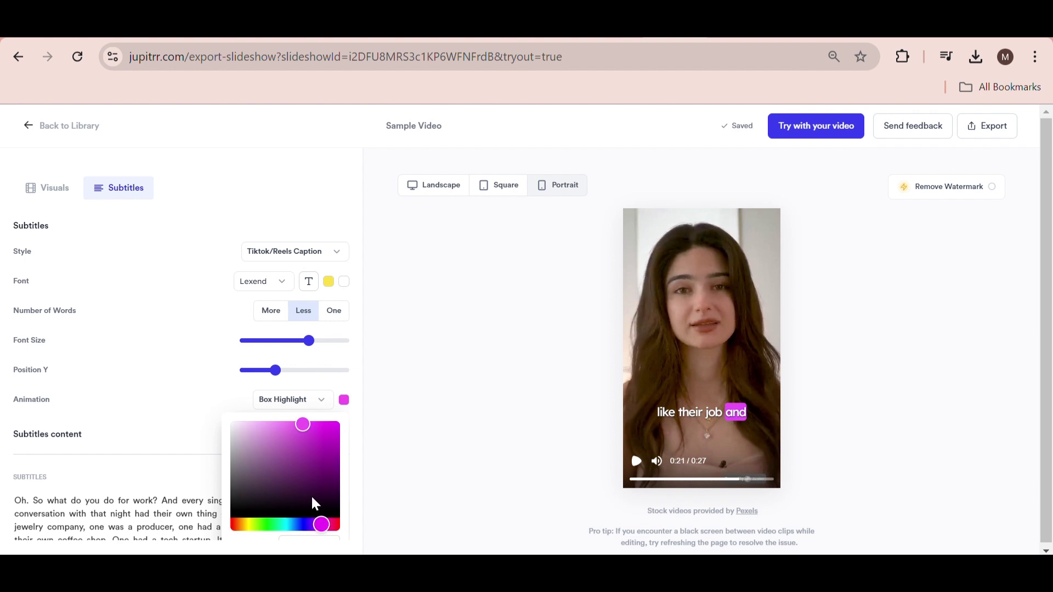
pyautogui.click(255, 389)
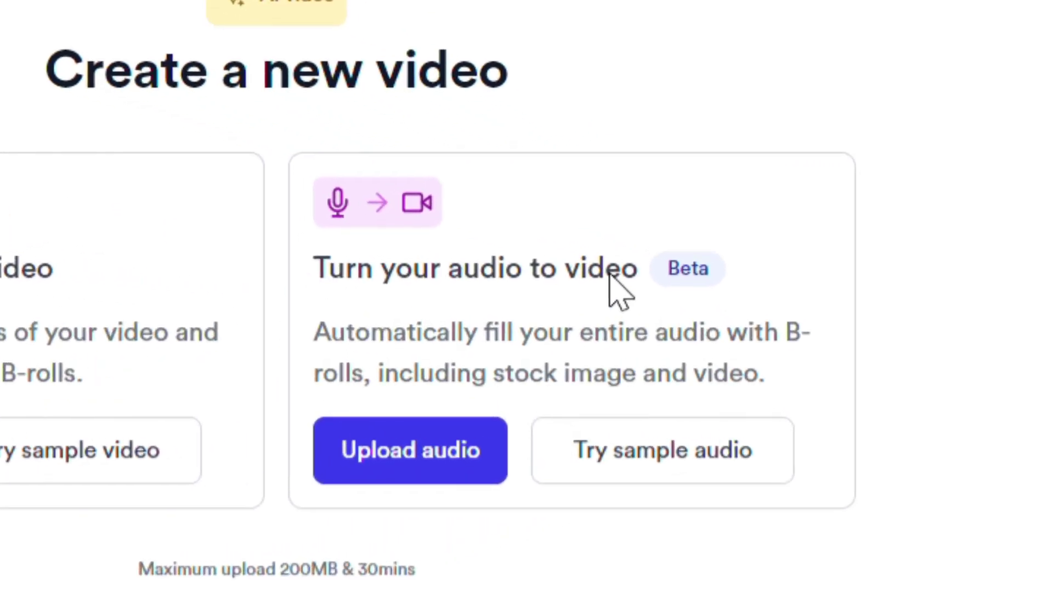
# Upload the 'Top 10 European Destinations' audio file and continue to processing
pyautogui.click(607, 429)
pyautogui.write('Top 10 European Destinations')
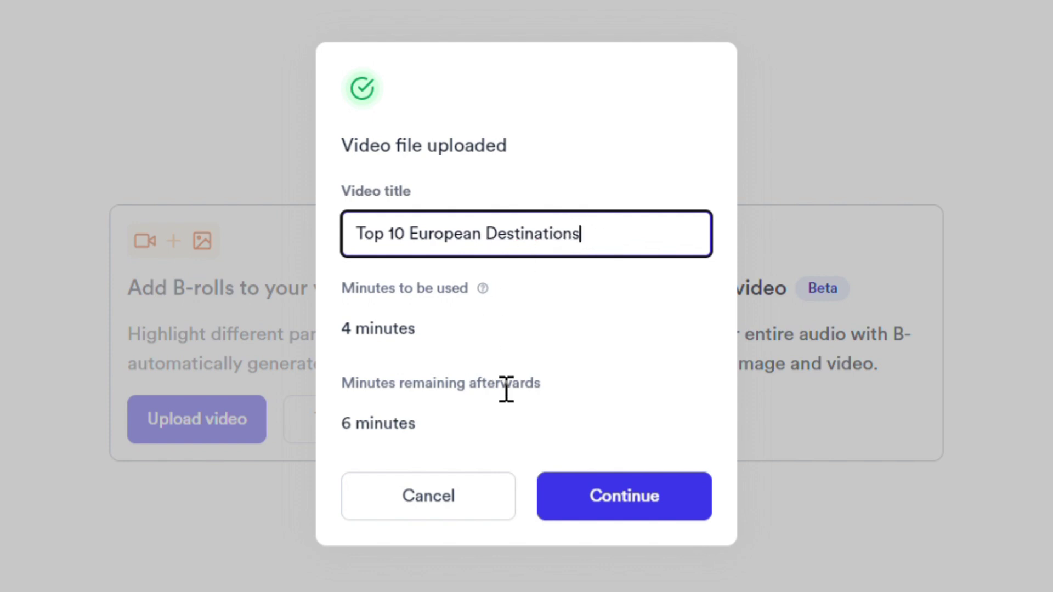
pyautogui.click(579, 505)
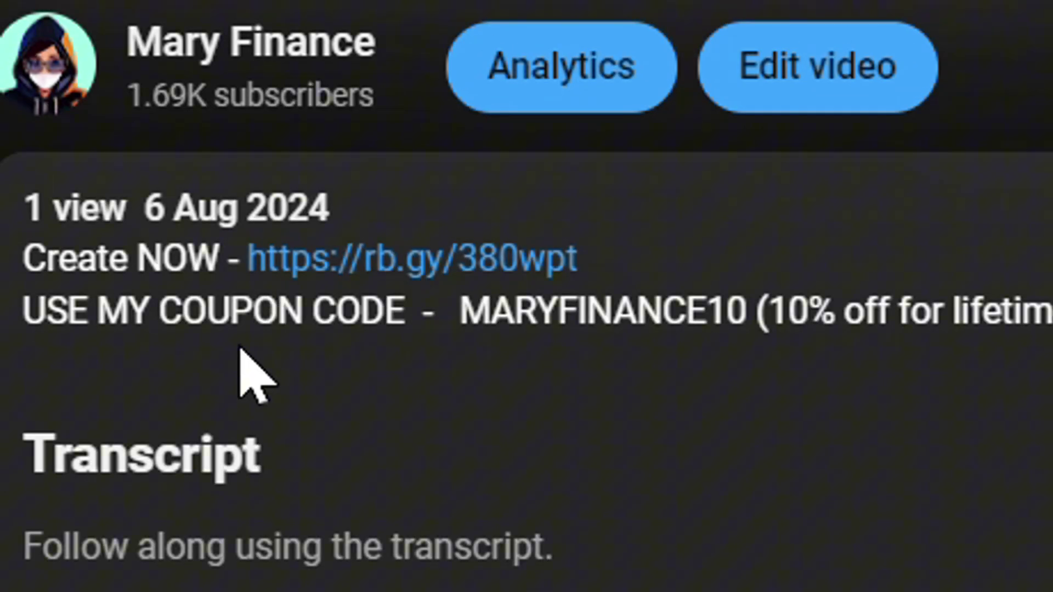
# Select the YouTube coupon code, then the Creator plan's $19/month price
pyautogui.moveTo(615, 313); pyautogui.dragTo(1006, 308)
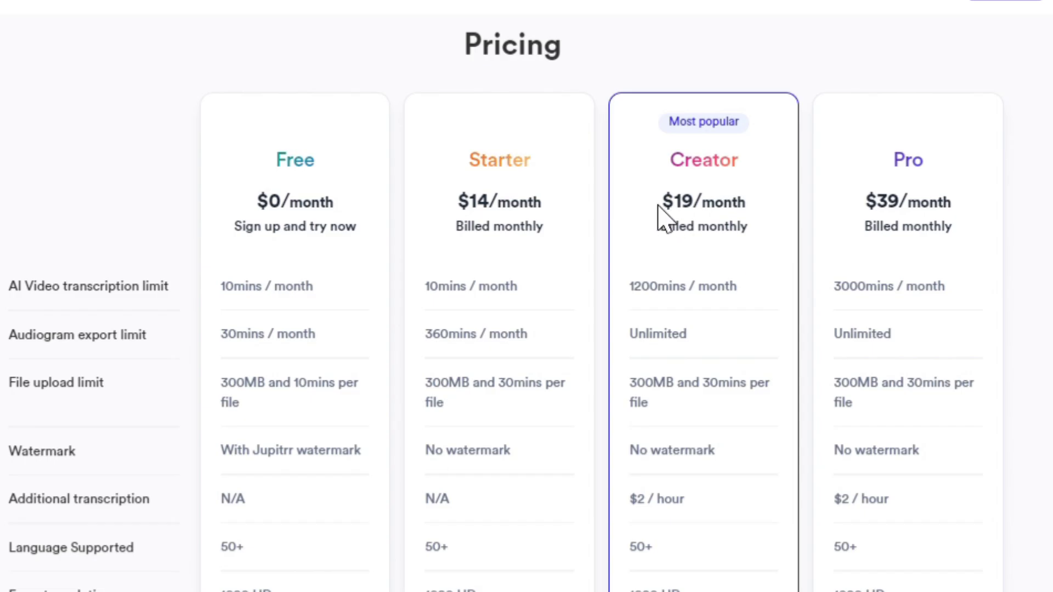
pyautogui.moveTo(658, 219); pyautogui.dragTo(753, 213)
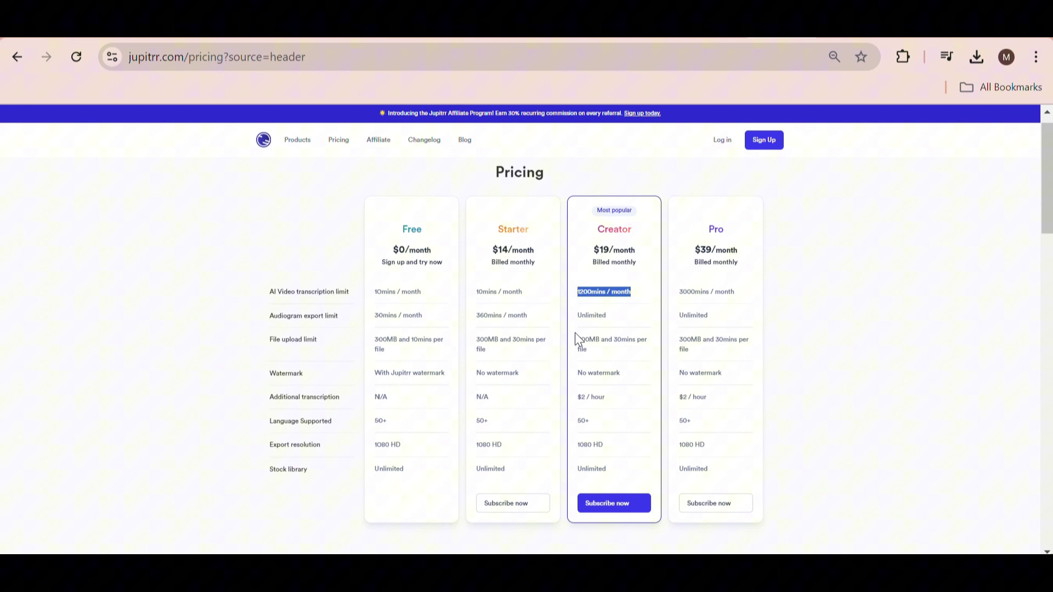
# Select the Creator plan's 1200 mins/month limit on the pricing page
pyautogui.moveTo(582, 315); pyautogui.dragTo(609, 315)
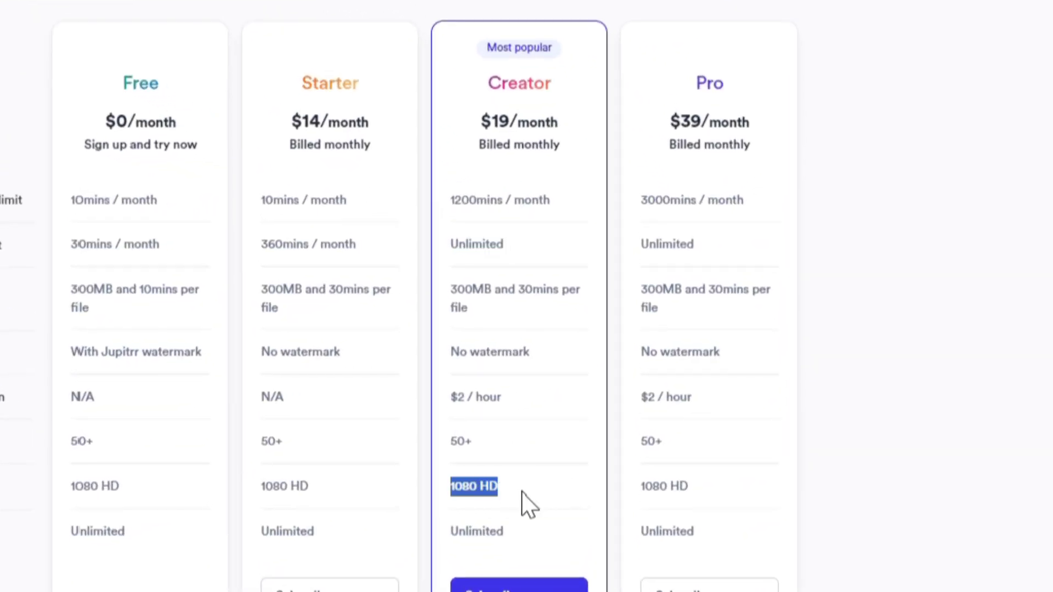